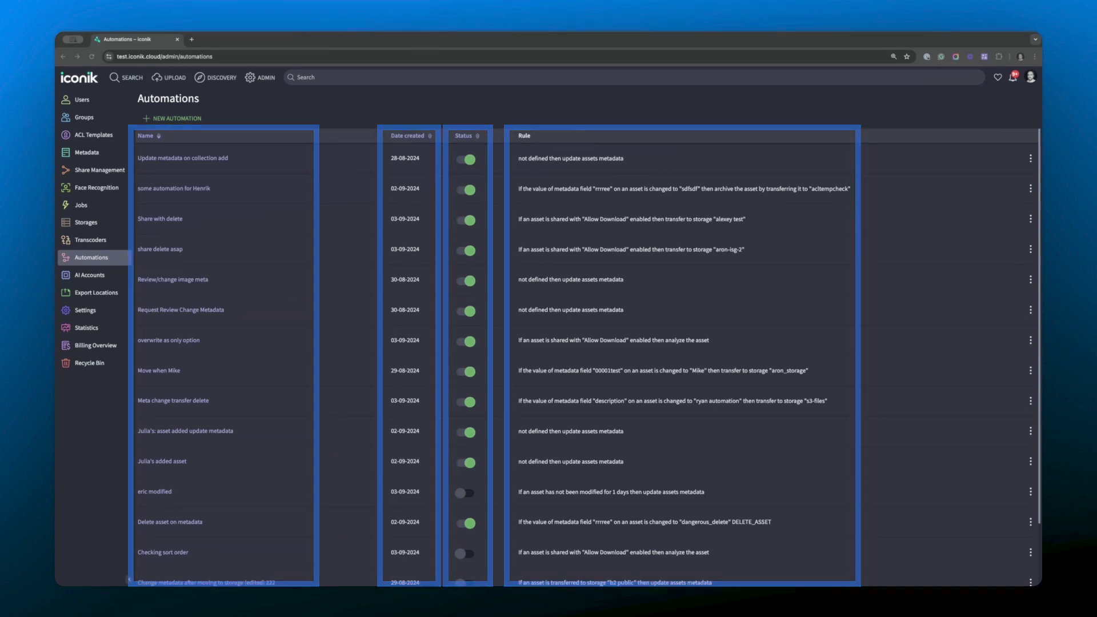
# Step: Open the first automation's menu showing its run and delete options
pyautogui.click(1029, 162)
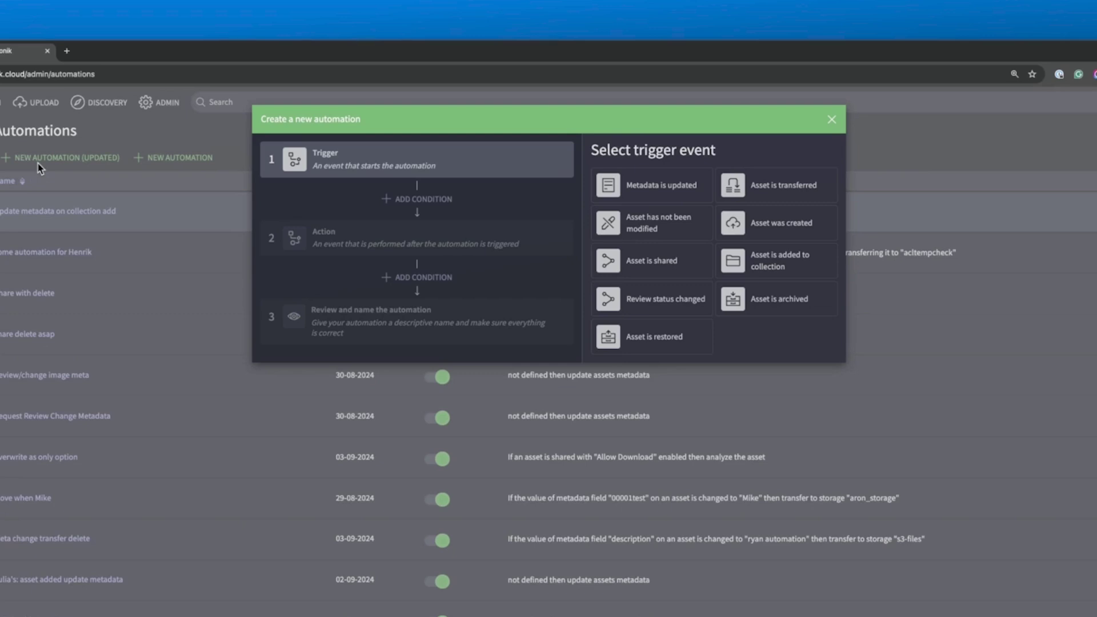
# Step: Pick the asset-shared trigger and add a condition limiting it to Video media and Asset type
pyautogui.click(695, 273)
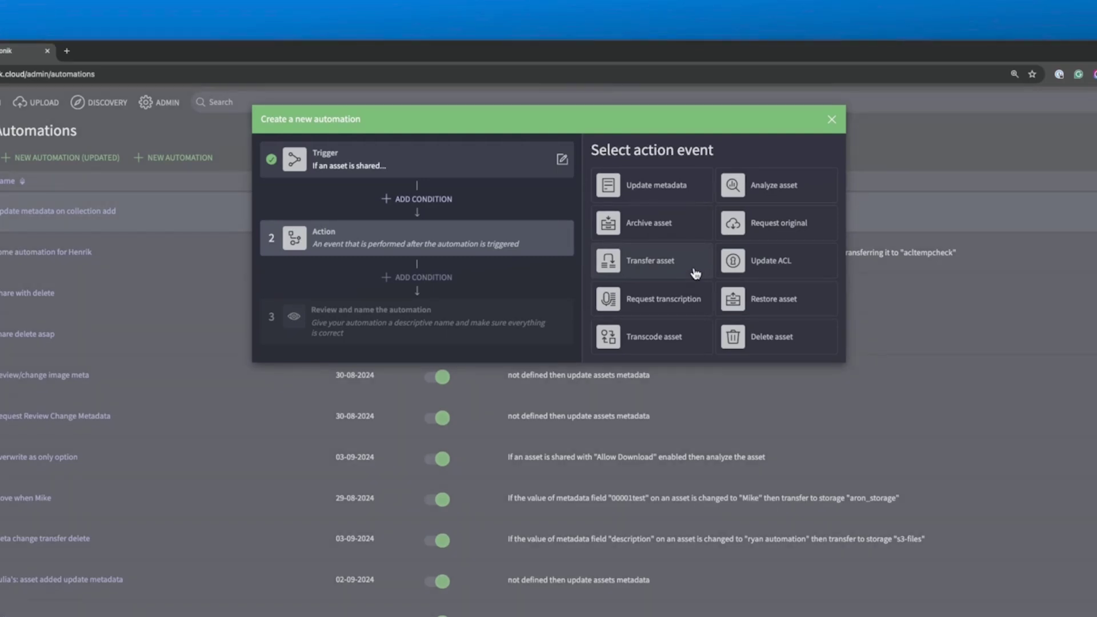
pyautogui.click(395, 199)
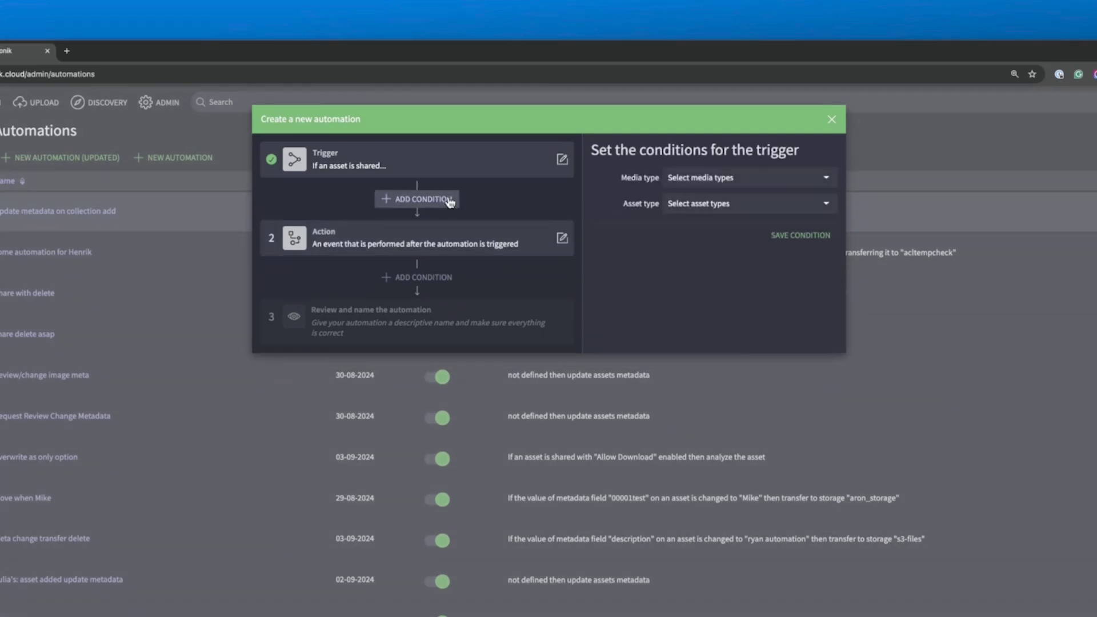
pyautogui.click(828, 181)
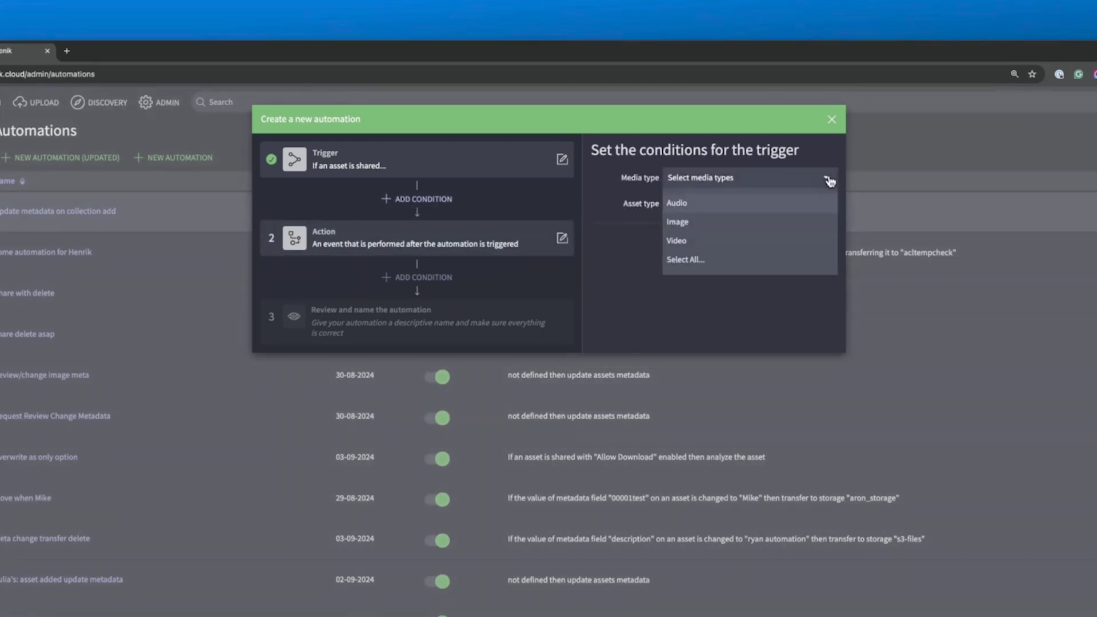
pyautogui.click(784, 240)
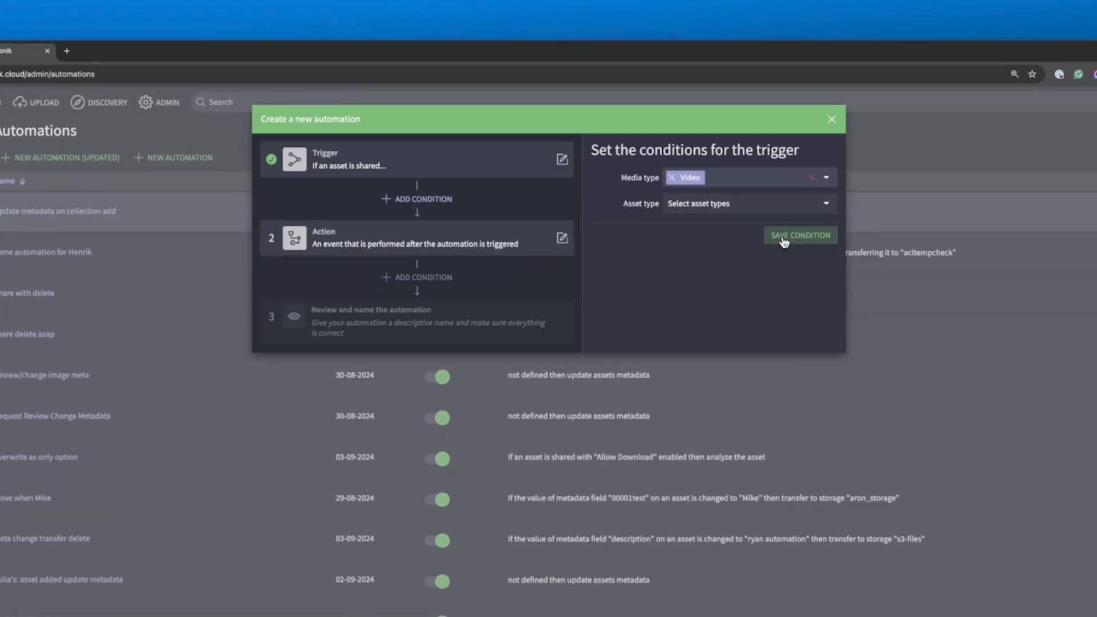
pyautogui.click(828, 211)
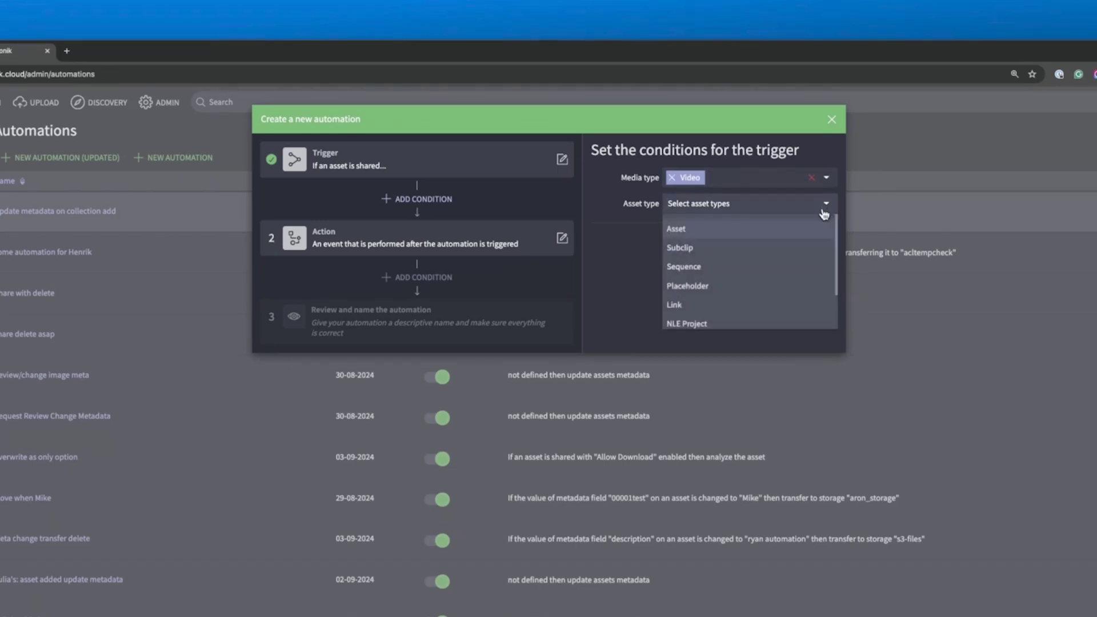
pyautogui.click(800, 229)
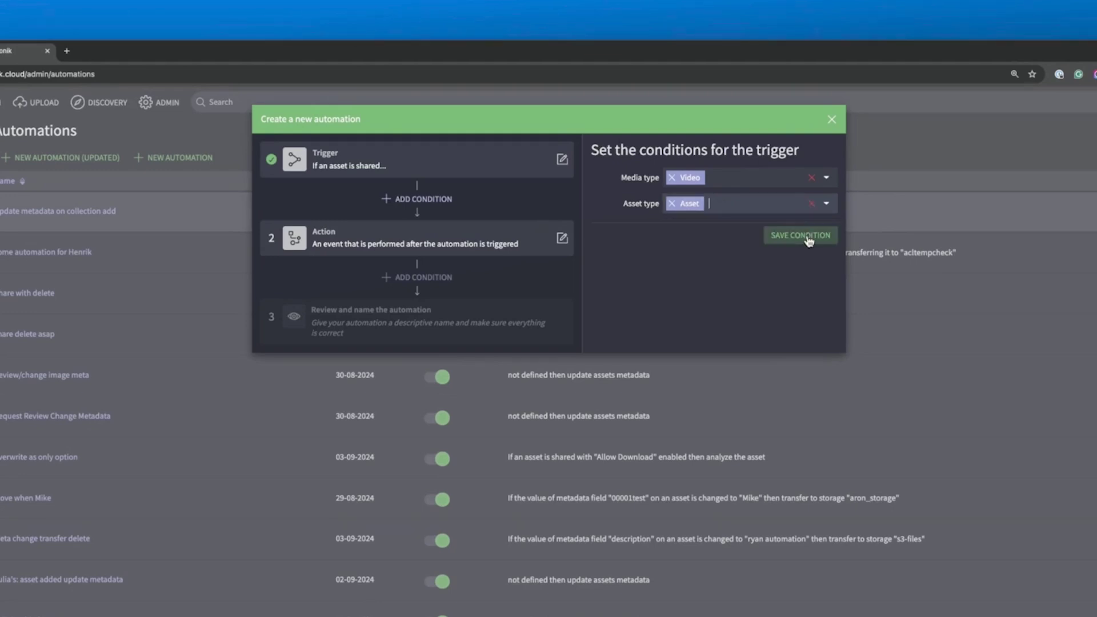
pyautogui.click(801, 235)
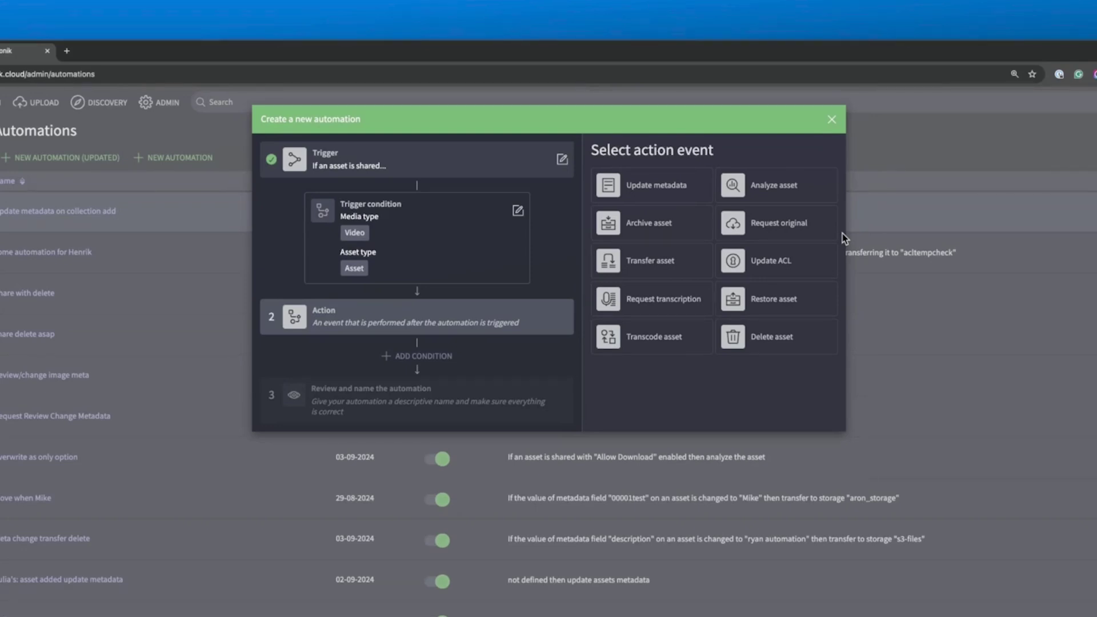
# Step: Set the action to Request original and save the automation as 'Upload on Share Request'
pyautogui.click(830, 235)
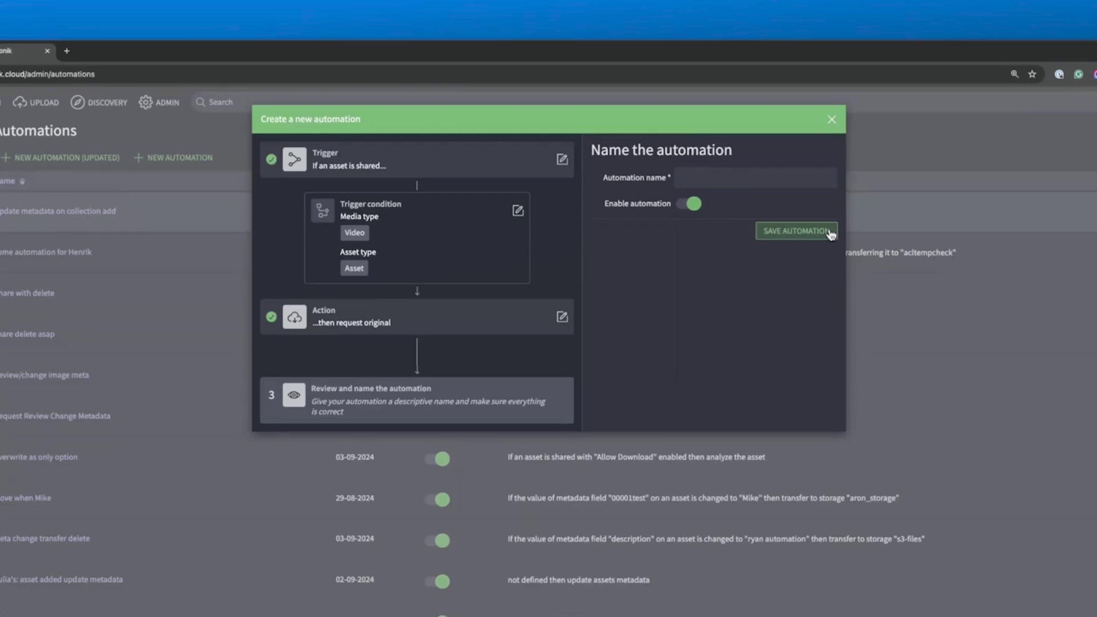
pyautogui.click(808, 177)
pyautogui.write('Upload on Share Request')
pyautogui.click(831, 235)
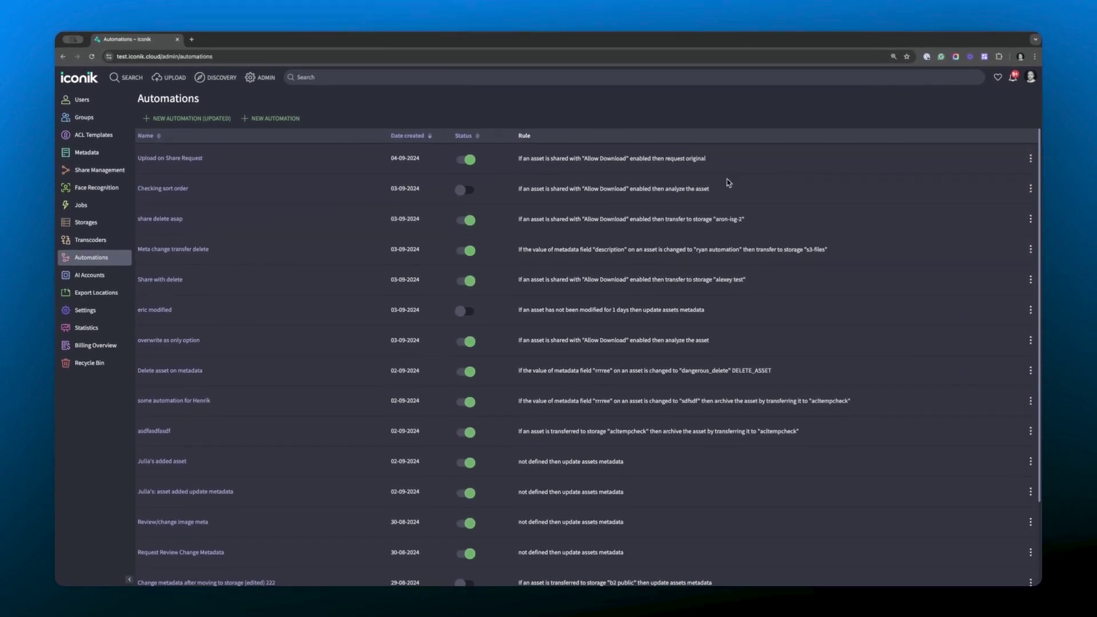
# Step: Open the 'Upload on Share Request' row from the Automations list
pyautogui.click(196, 158)
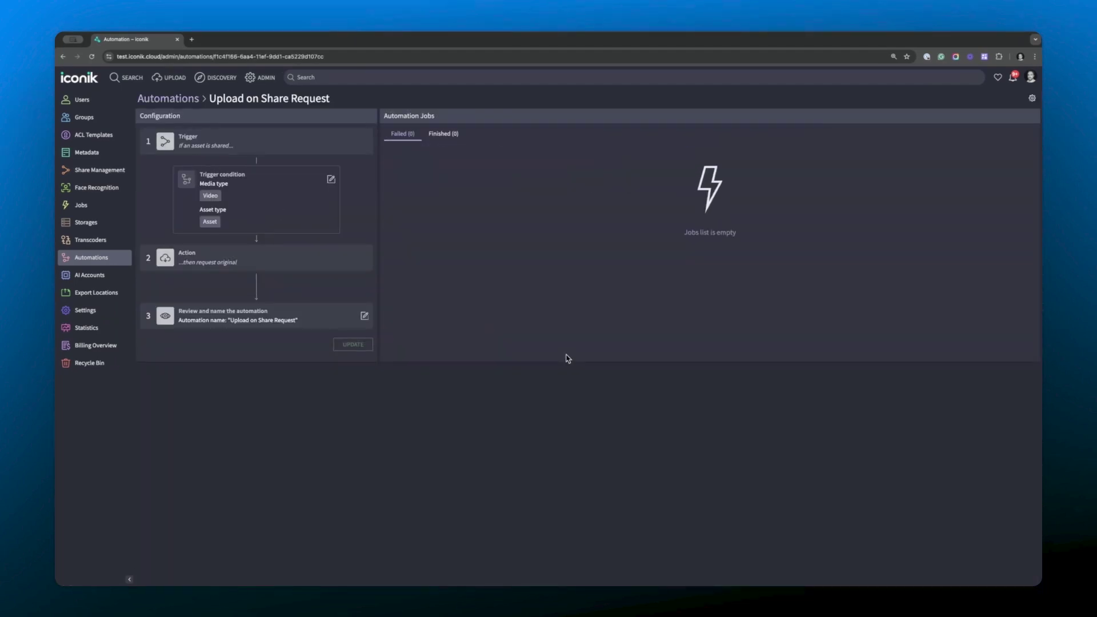
# Step: Go to the Jobs dashboard from the sidebar
pyautogui.click(103, 210)
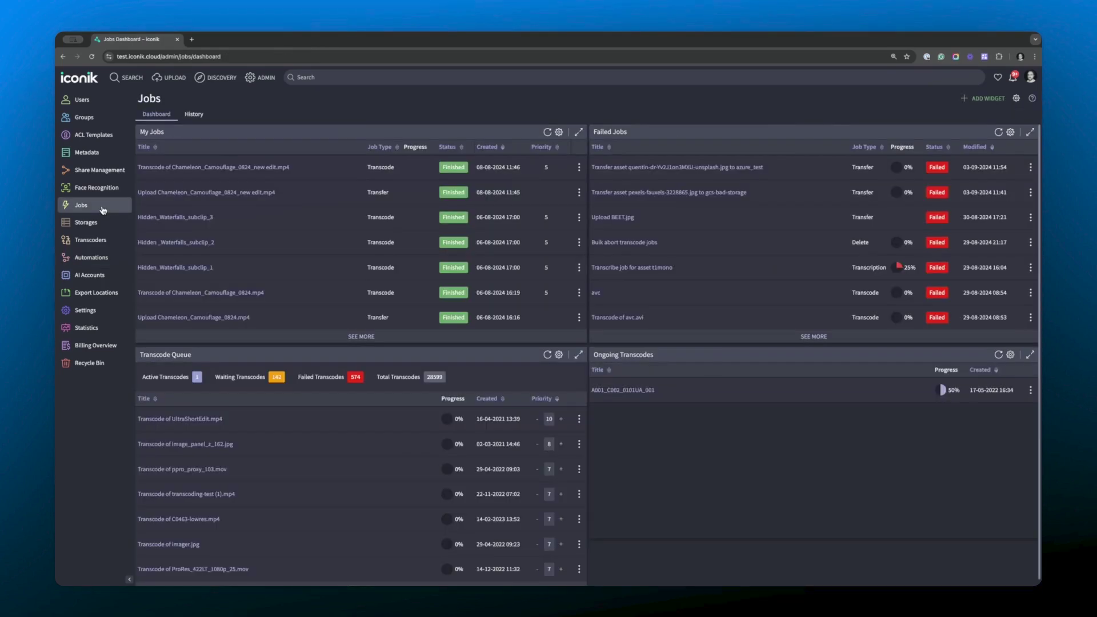